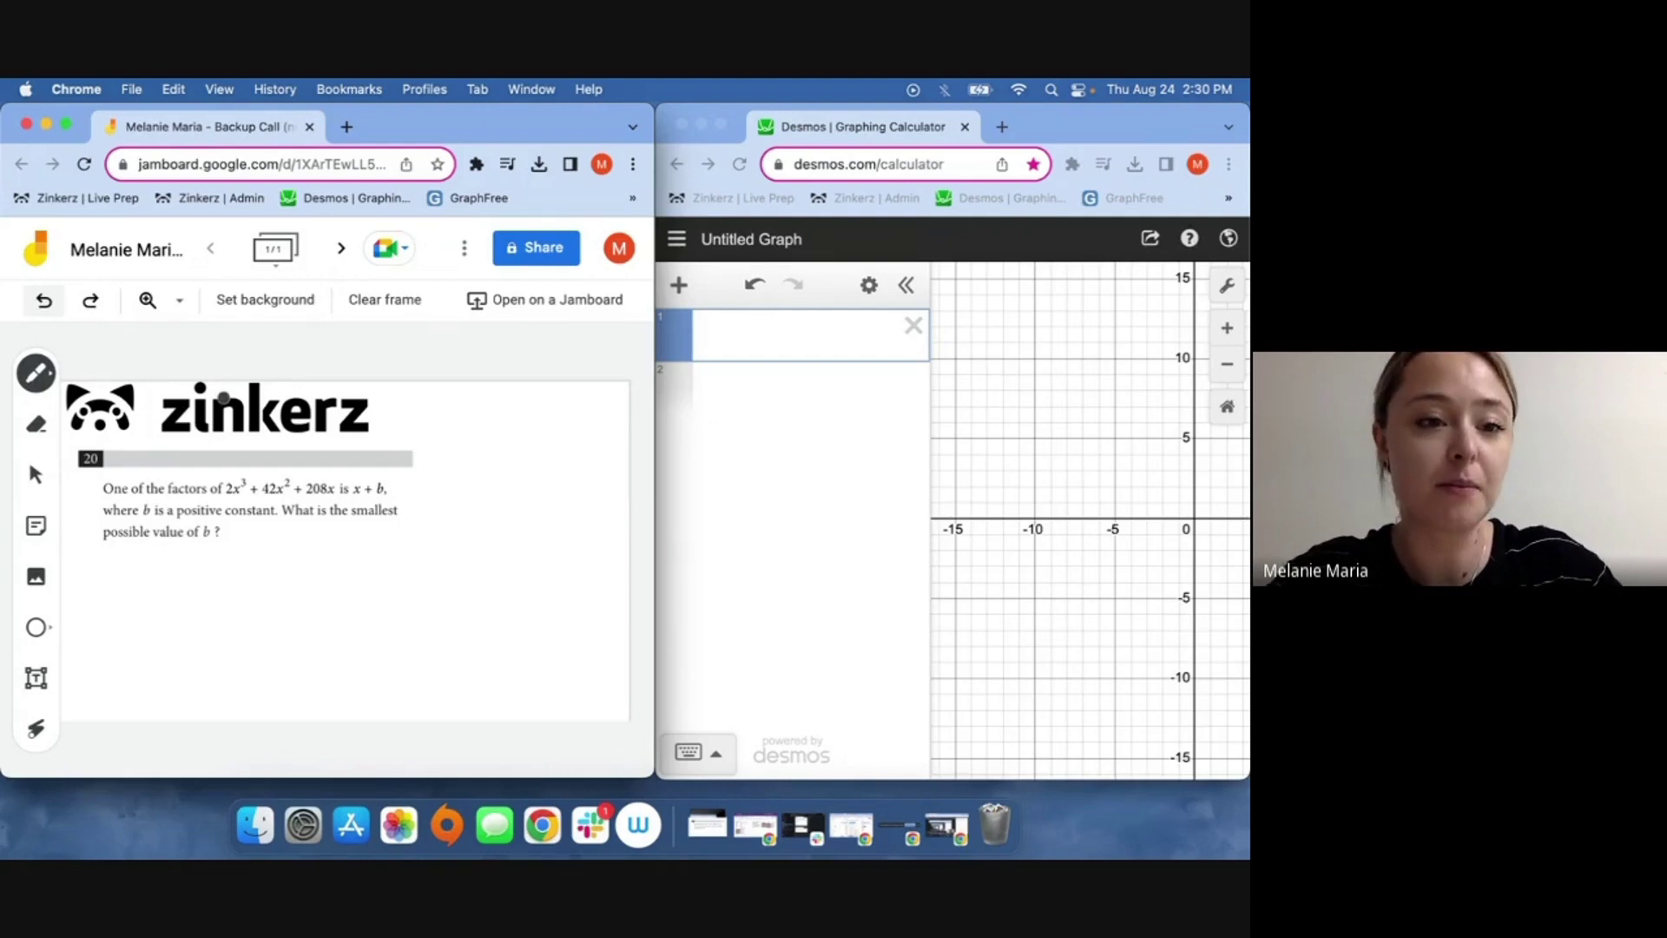
Underline "b is a positive constant" in the question with teal pen ink
{"action": "left_click", "coordinate": [36, 373]}
{"action": "left_click", "coordinate": [138, 419]}
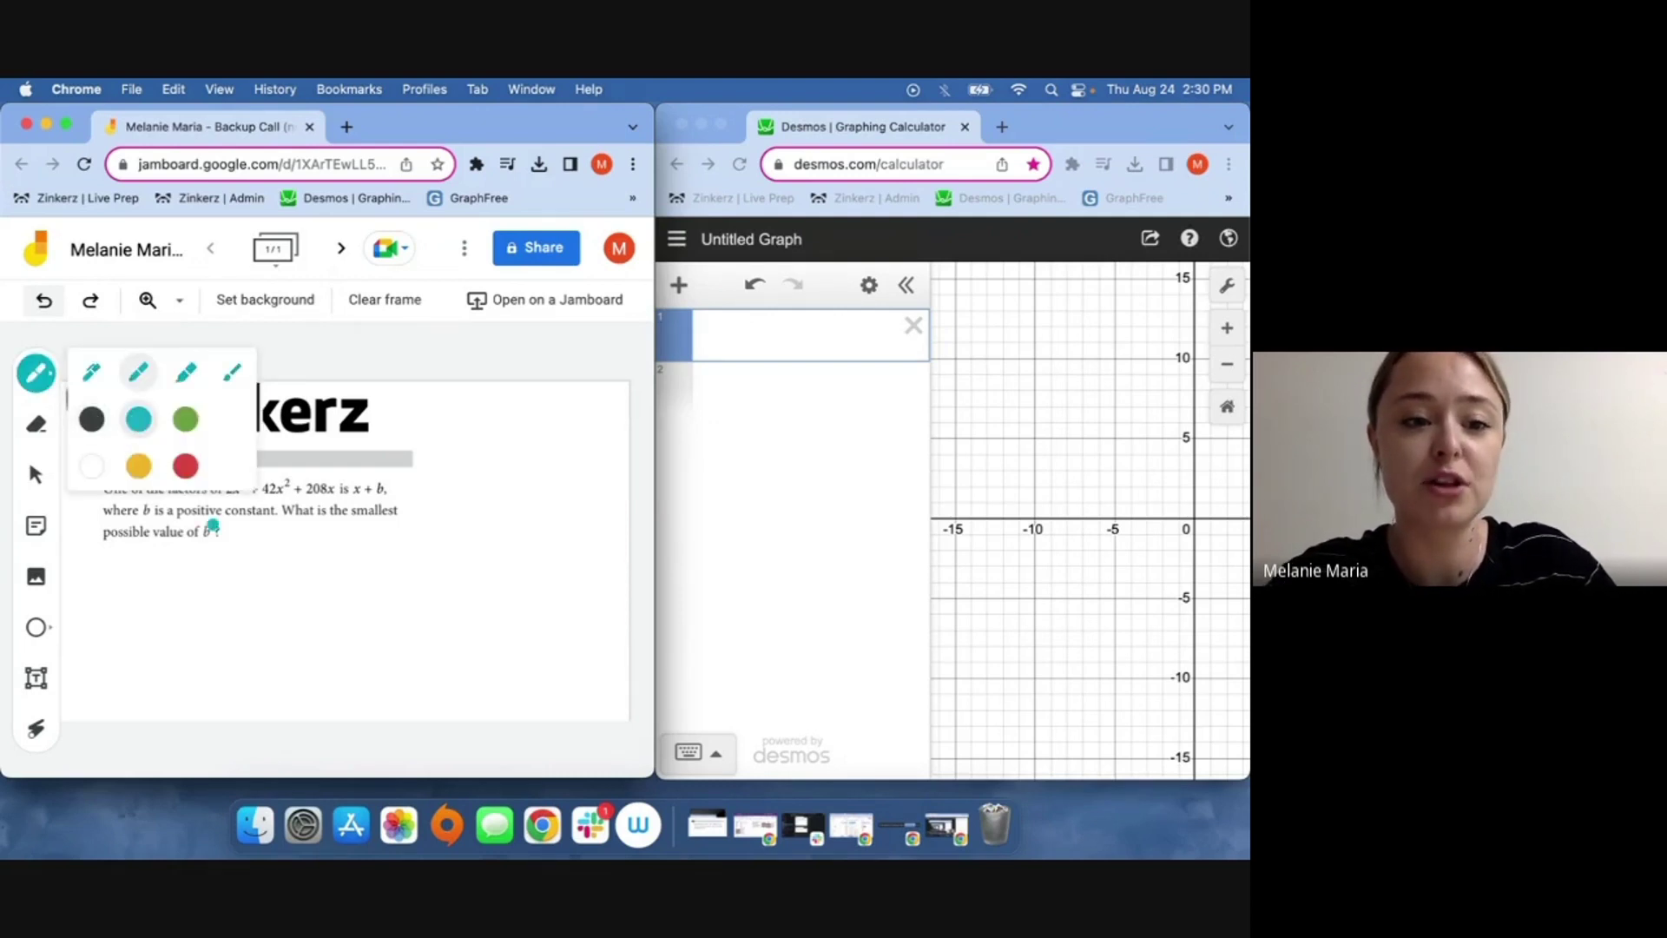
{"action": "left_click_drag", "start_coordinate": [144, 518], "coordinate": [252, 521]}
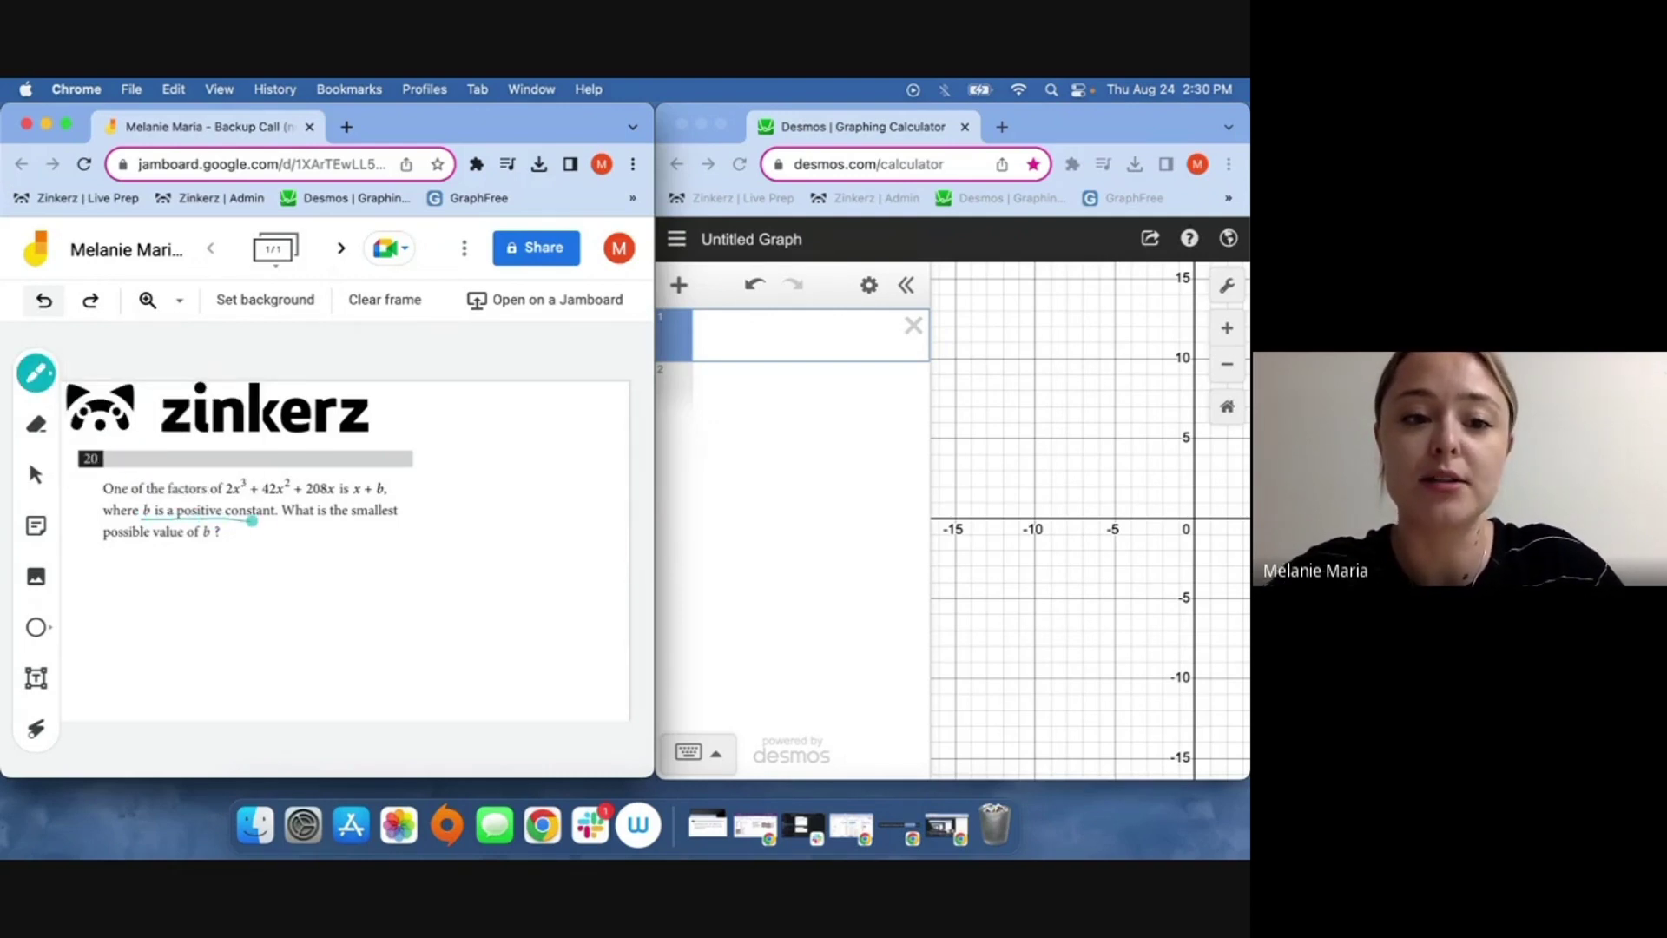
{"action": "left_click", "coordinate": [36, 372]}
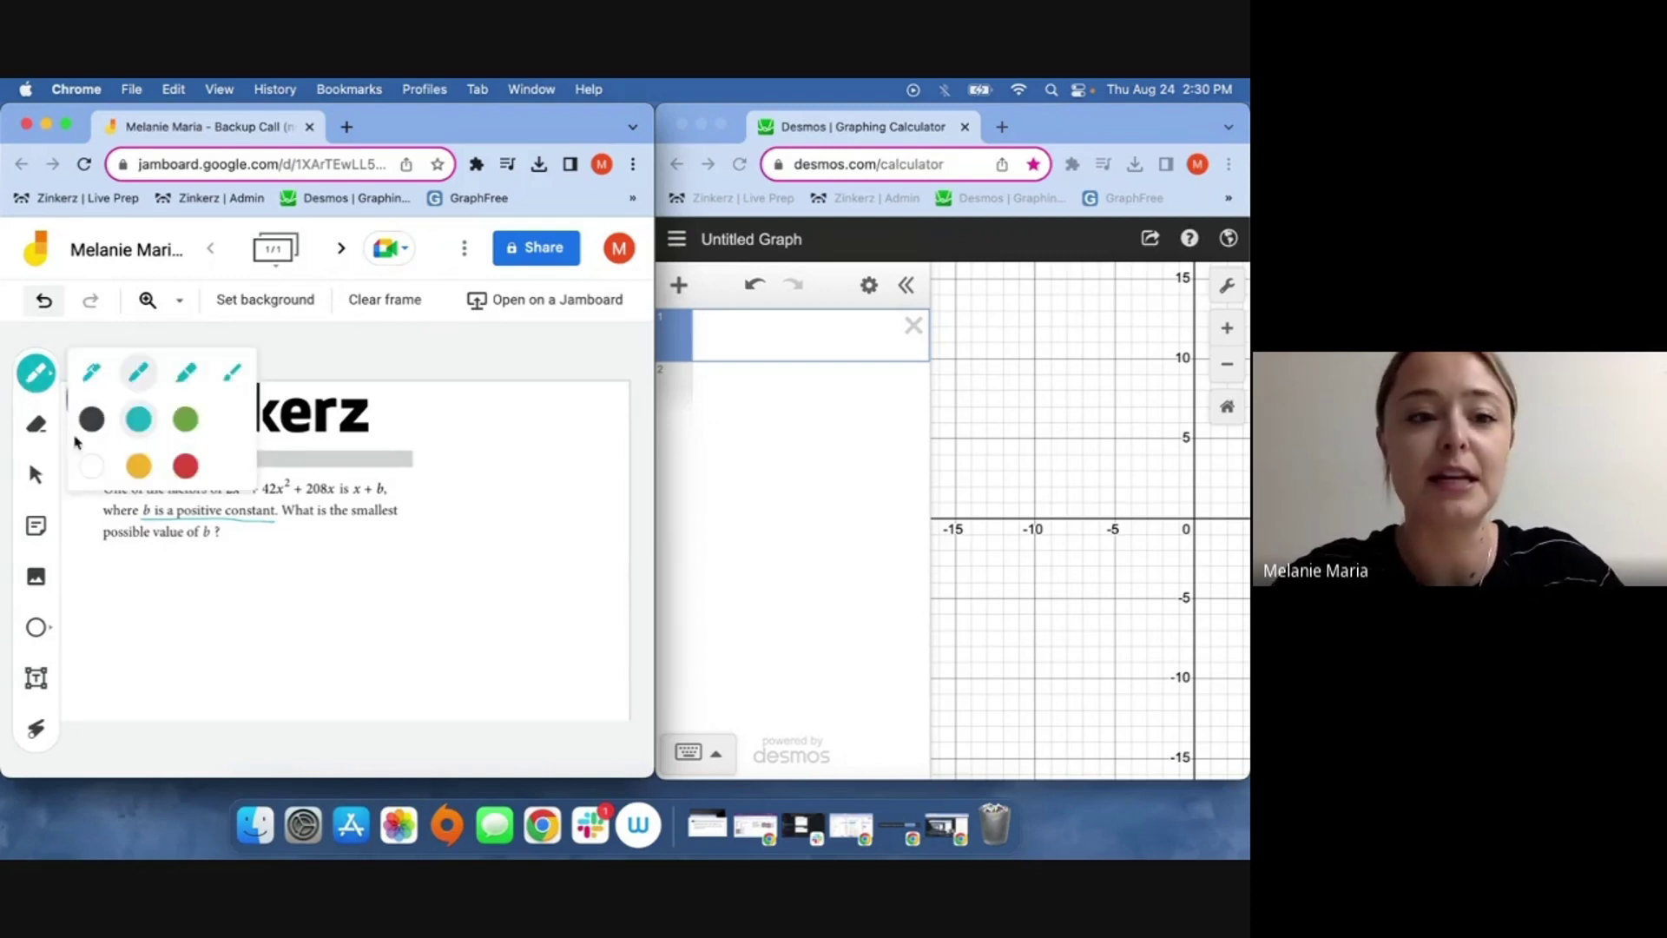
Type the cubic 2x^3+42x^2+208x into the first Desmos expression line
{"action": "left_click", "coordinate": [699, 353]}
{"action": "type", "text": "2"}
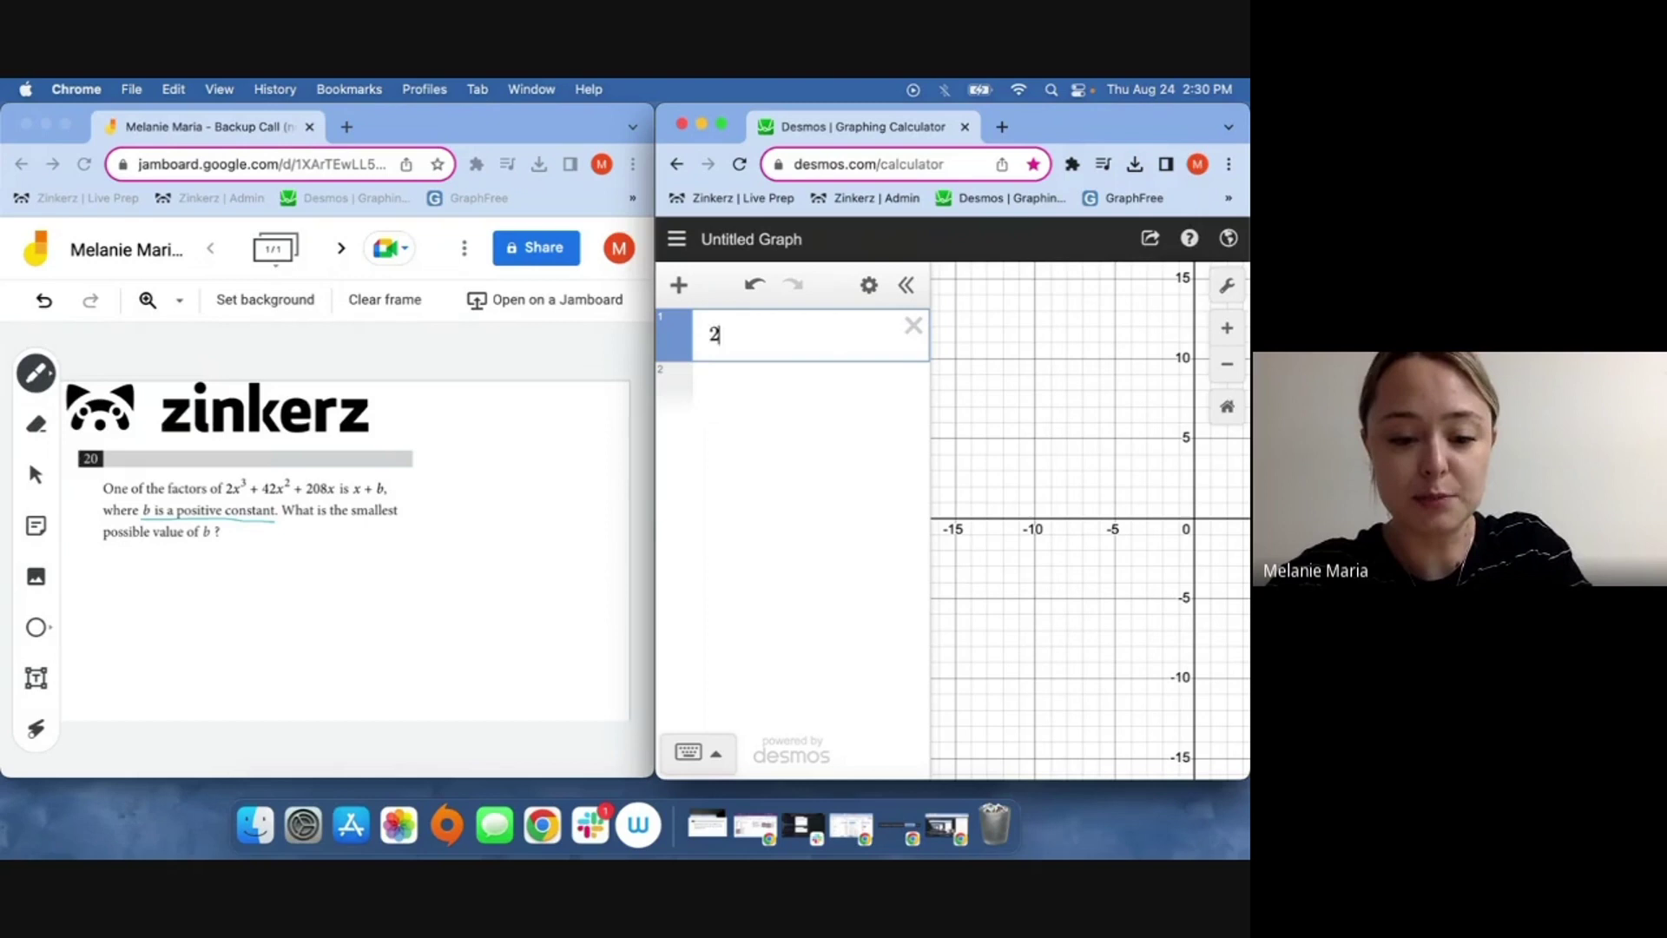
{"action": "type", "text": "x^3"}
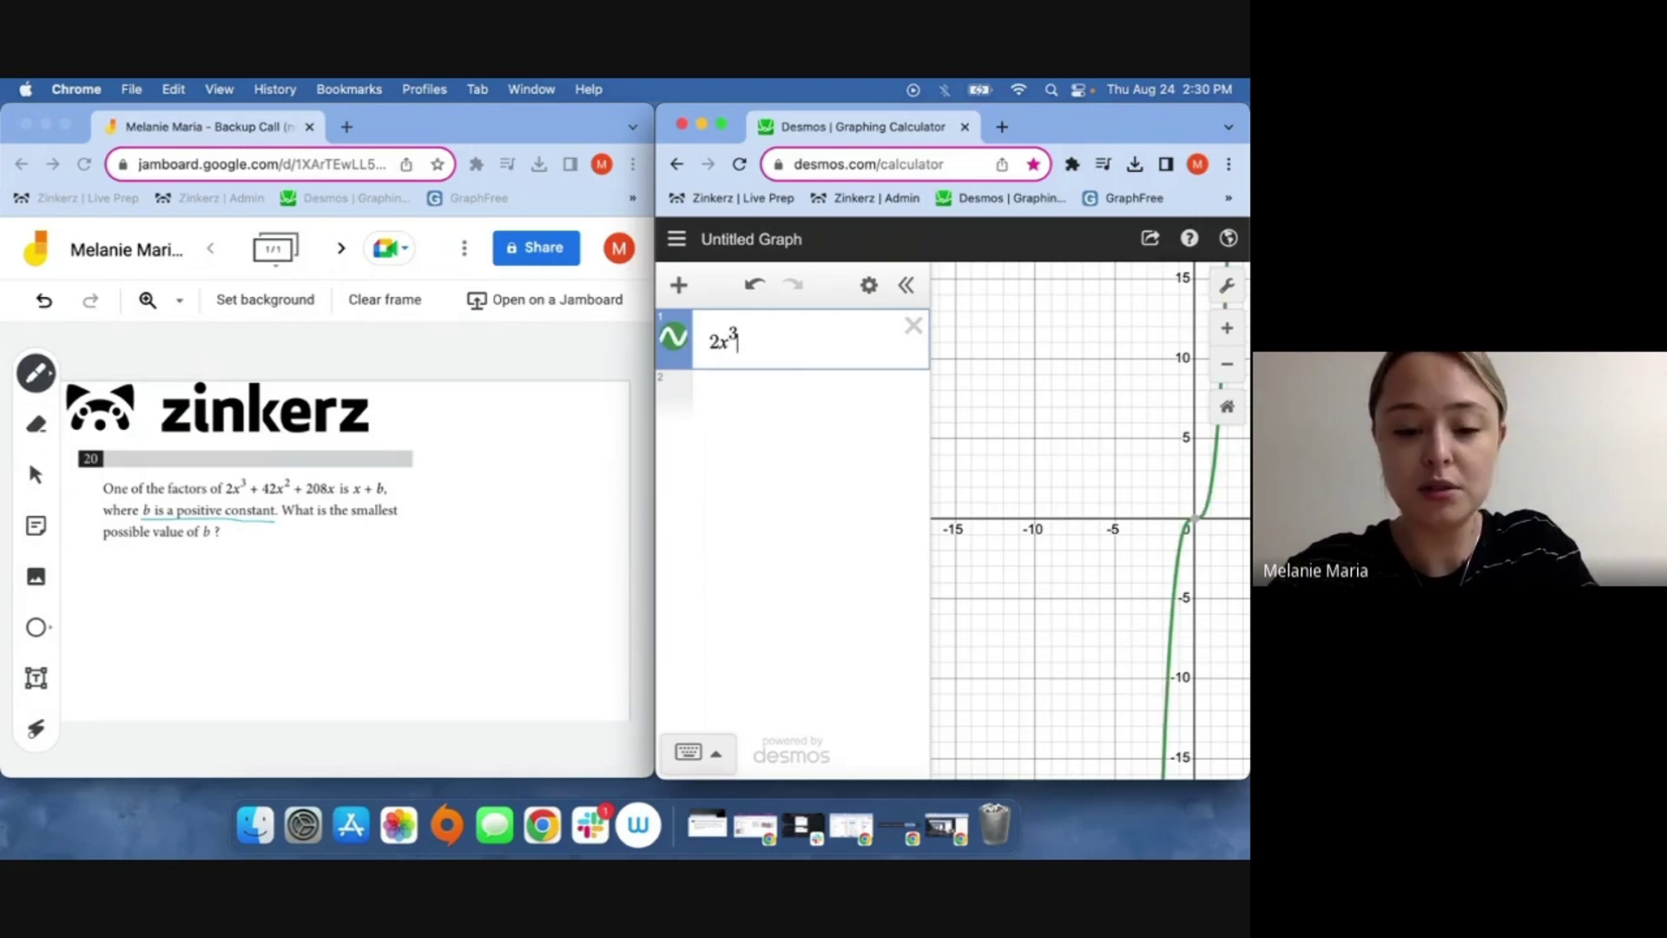
{"action": "key", "text": "Right"}
{"action": "type", "text": "+ 42x^2"}
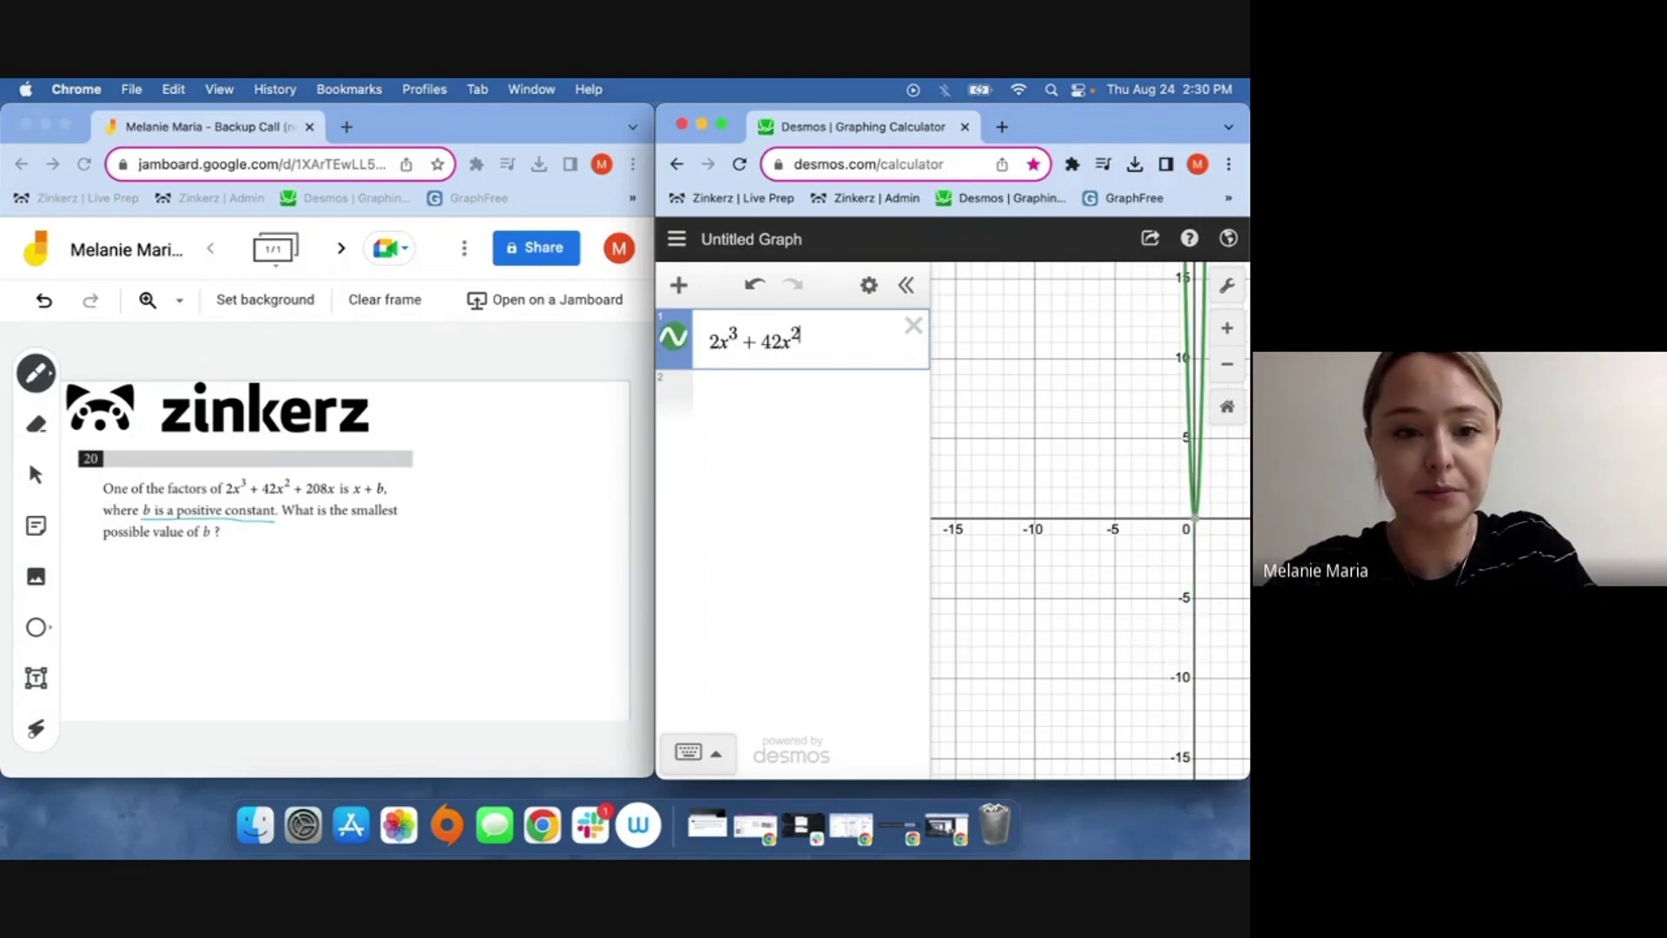
{"action": "key", "text": "Right"}
{"action": "type", "text": "+ 20"}
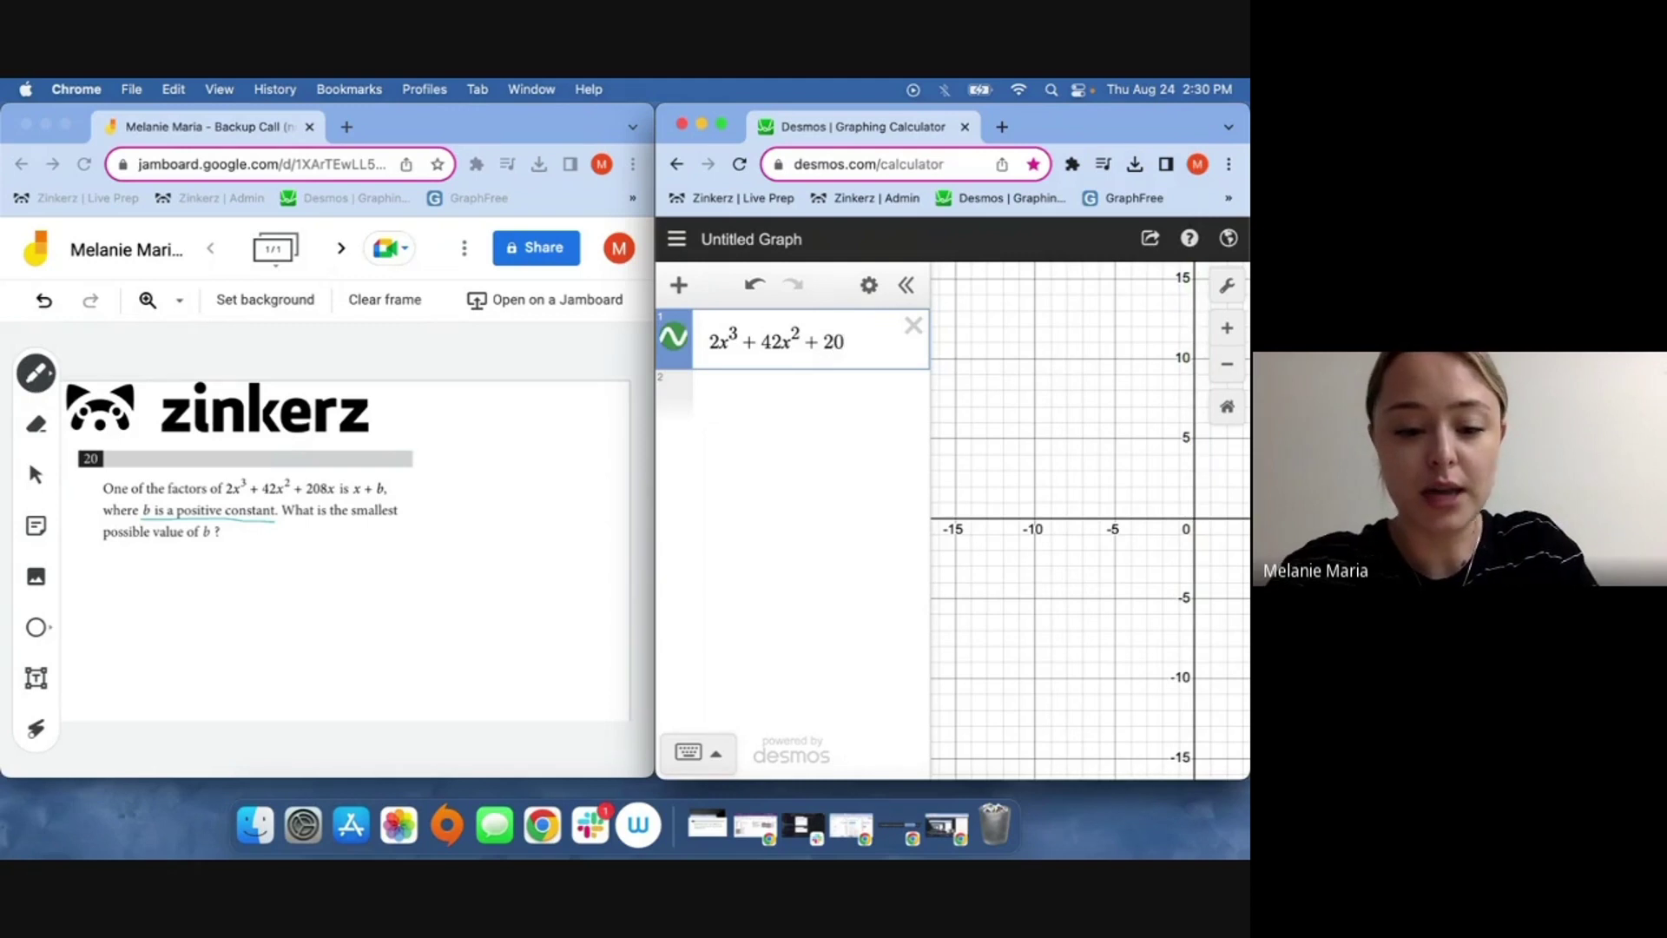
{"action": "type", "text": "8x"}
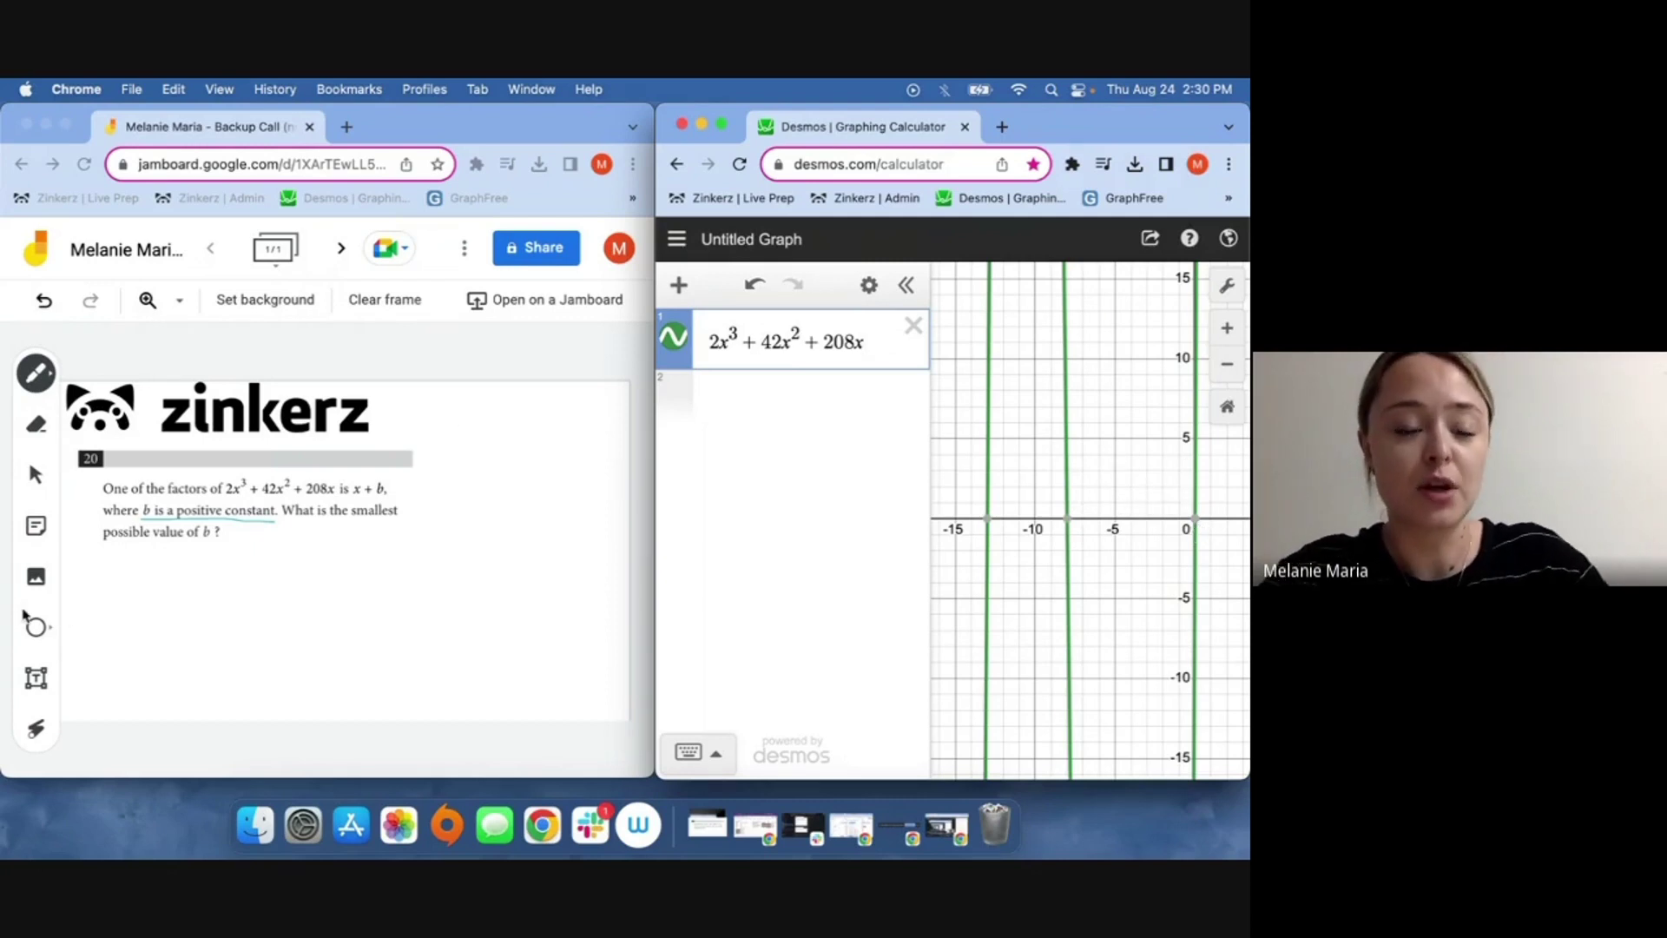
Handwrite 2x³ on the whiteboard below the question
{"action": "left_click", "coordinate": [89, 565]}
{"action": "left_click_drag", "start_coordinate": [90, 571], "coordinate": [106, 574]}
{"action": "mouse_move", "coordinate": [109, 558]}
{"action": "left_mouse_down"}
{"action": "mouse_move", "coordinate": [126, 577]}
{"action": "mouse_move", "coordinate": [108, 576]}
{"action": "left_mouse_up"}
{"action": "left_click_drag", "start_coordinate": [133, 554], "coordinate": [169, 567]}
Continue the handwritten equation from +42x² through = (x+13)(x+8)(x)
{"action": "mouse_move", "coordinate": [161, 557]}
{"action": "left_mouse_down"}
{"action": "mouse_move", "coordinate": [160, 576]}
{"action": "mouse_move", "coordinate": [224, 578]}
{"action": "left_mouse_up"}
{"action": "mouse_move", "coordinate": [225, 563]}
{"action": "left_mouse_down"}
{"action": "mouse_move", "coordinate": [208, 578]}
{"action": "mouse_move", "coordinate": [296, 559]}
{"action": "mouse_move", "coordinate": [404, 576]}
{"action": "left_mouse_up"}
{"action": "mouse_move", "coordinate": [405, 558]}
{"action": "left_mouse_down"}
{"action": "mouse_move", "coordinate": [391, 576]}
{"action": "mouse_move", "coordinate": [503, 562]}
{"action": "mouse_move", "coordinate": [597, 578]}
{"action": "left_mouse_up"}
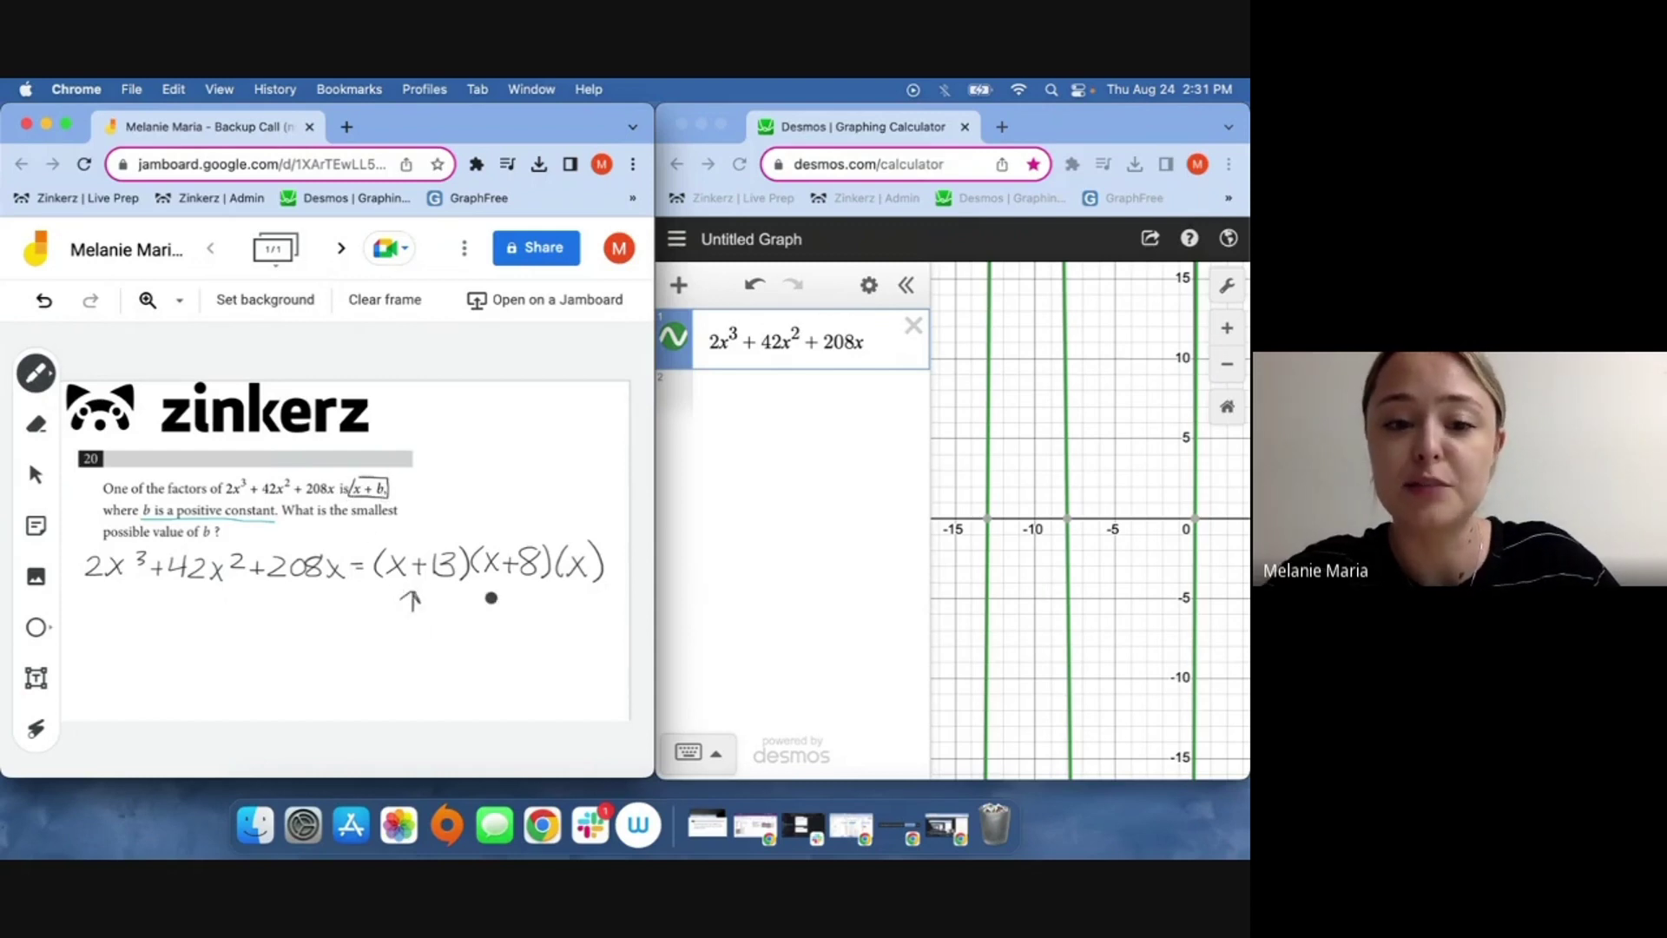
Draw the arrow under (x+8) and handwrite b=8 beneath the equation
{"action": "left_click_drag", "start_coordinate": [494, 604], "coordinate": [513, 604]}
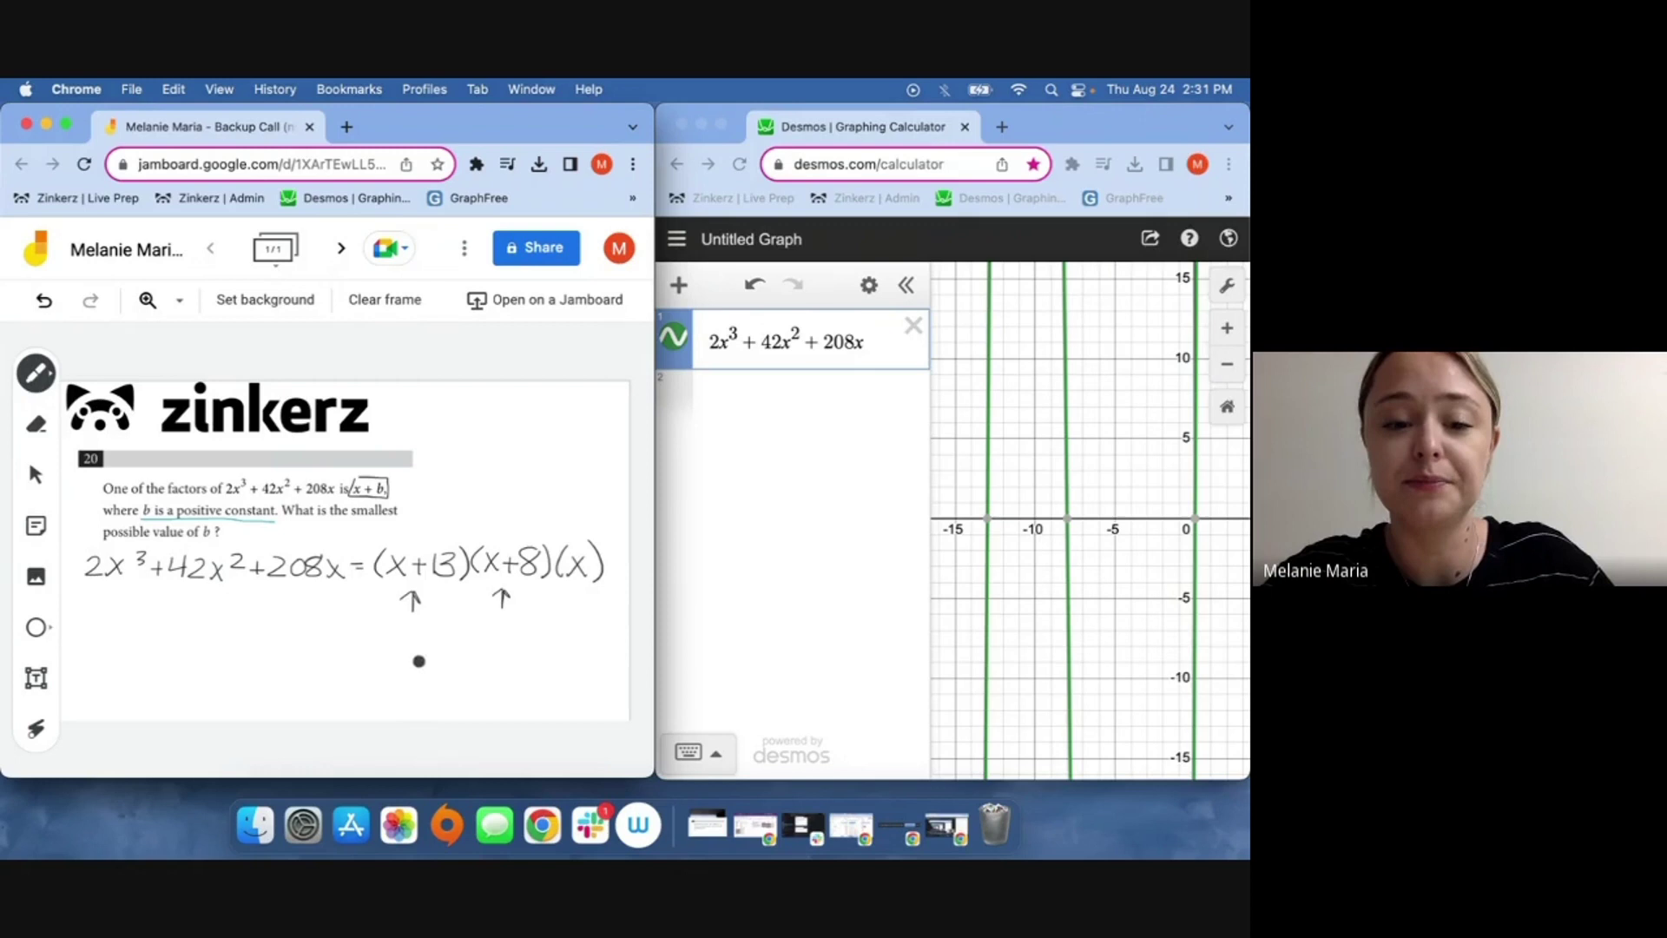
{"action": "mouse_move", "coordinate": [420, 638]}
{"action": "left_mouse_down"}
{"action": "mouse_move", "coordinate": [423, 659]}
{"action": "mouse_move", "coordinate": [479, 638]}
{"action": "left_mouse_up"}
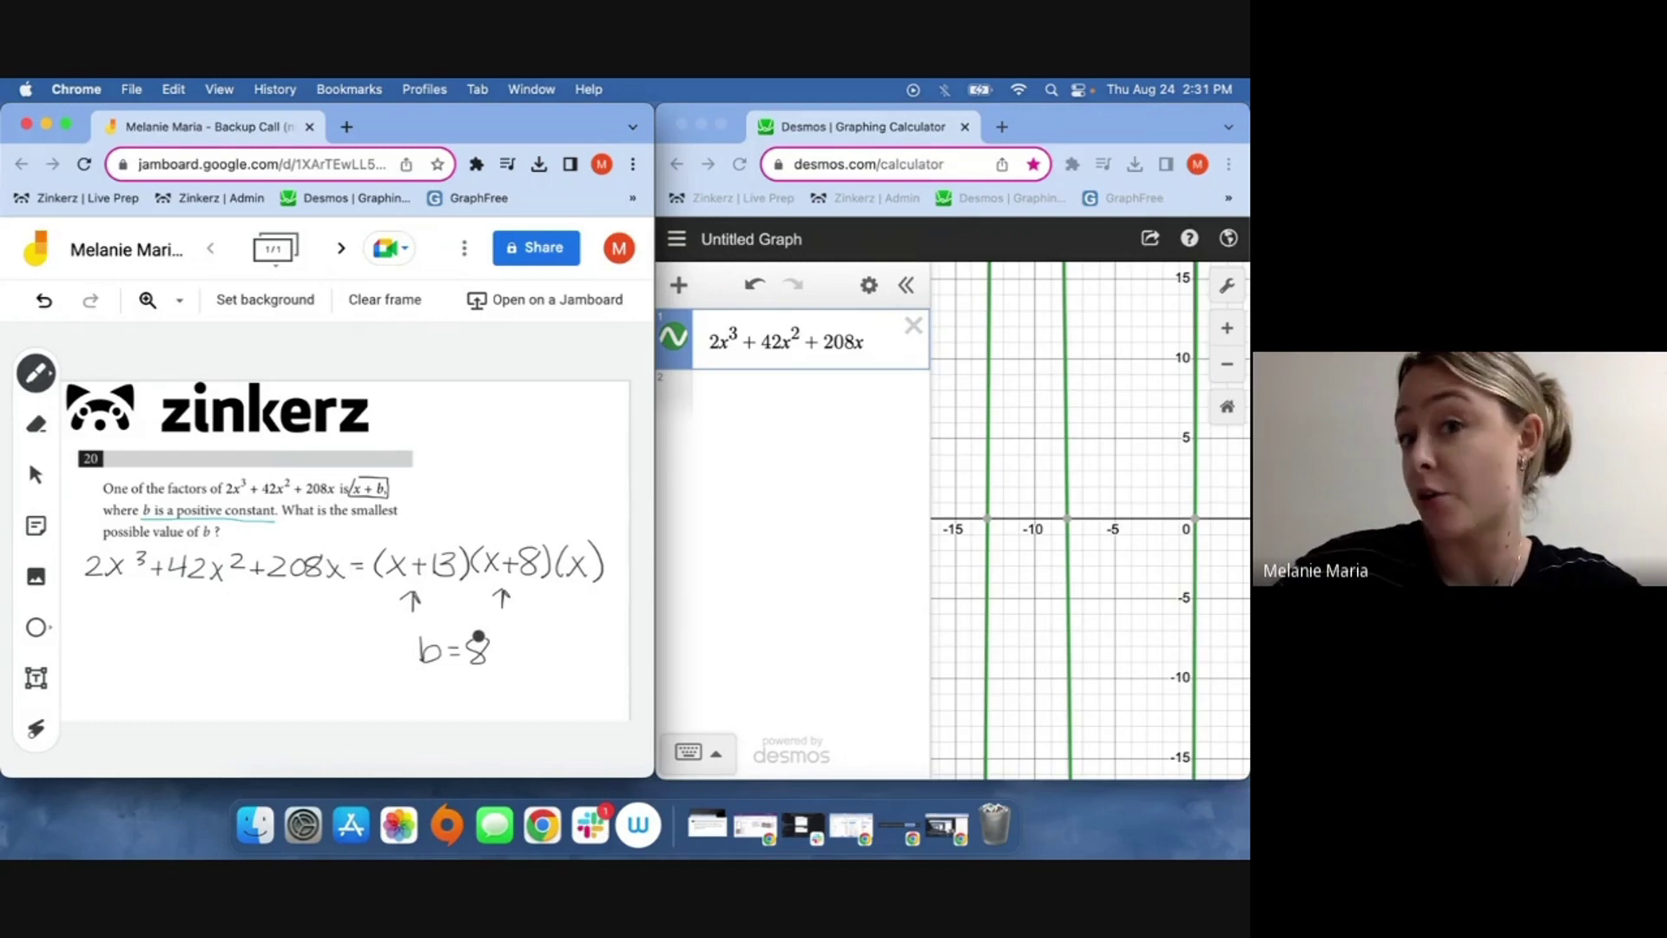